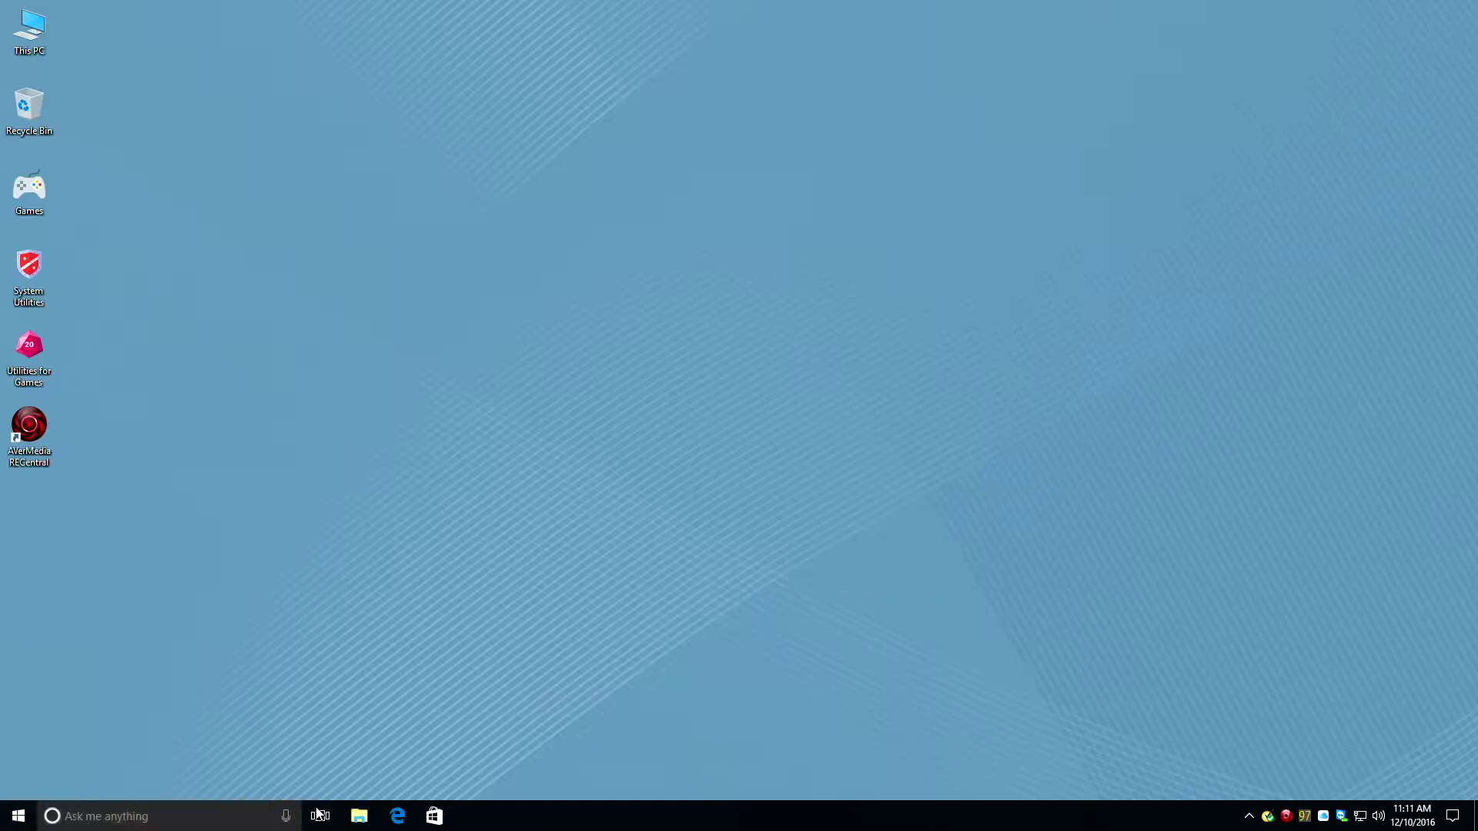
left_click(399, 816)
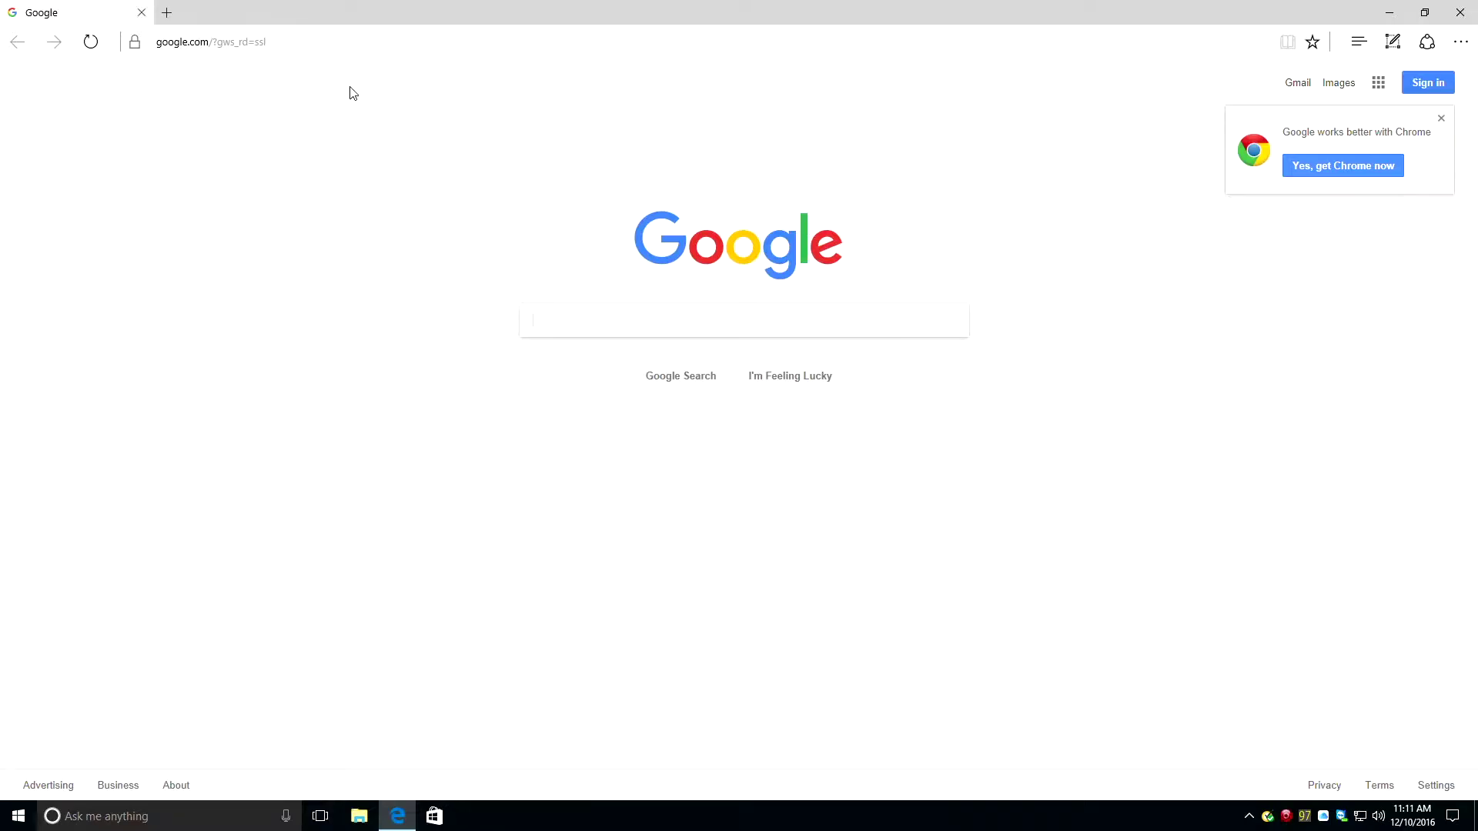
left_click(384, 39)
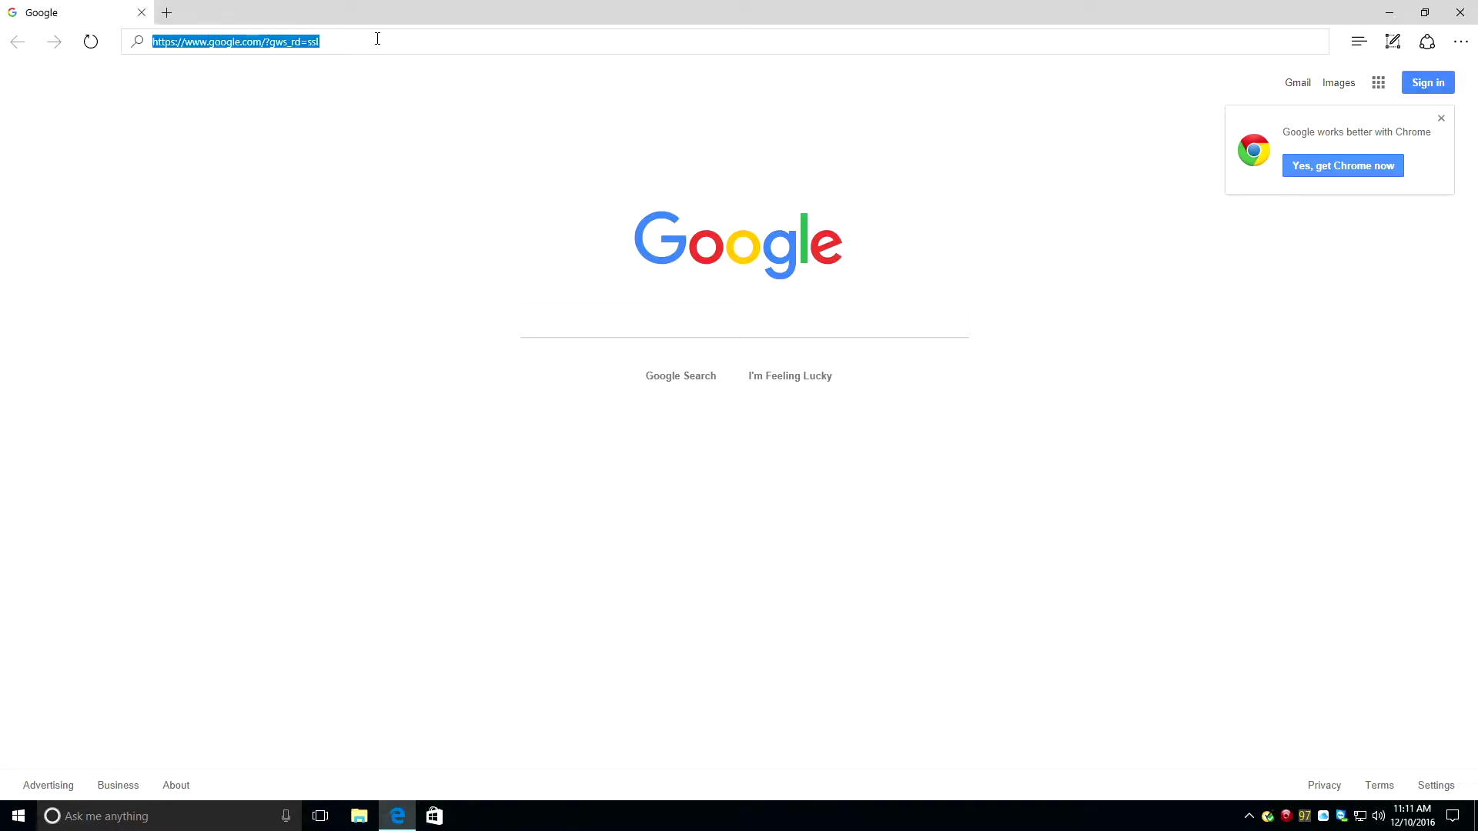
type("www")
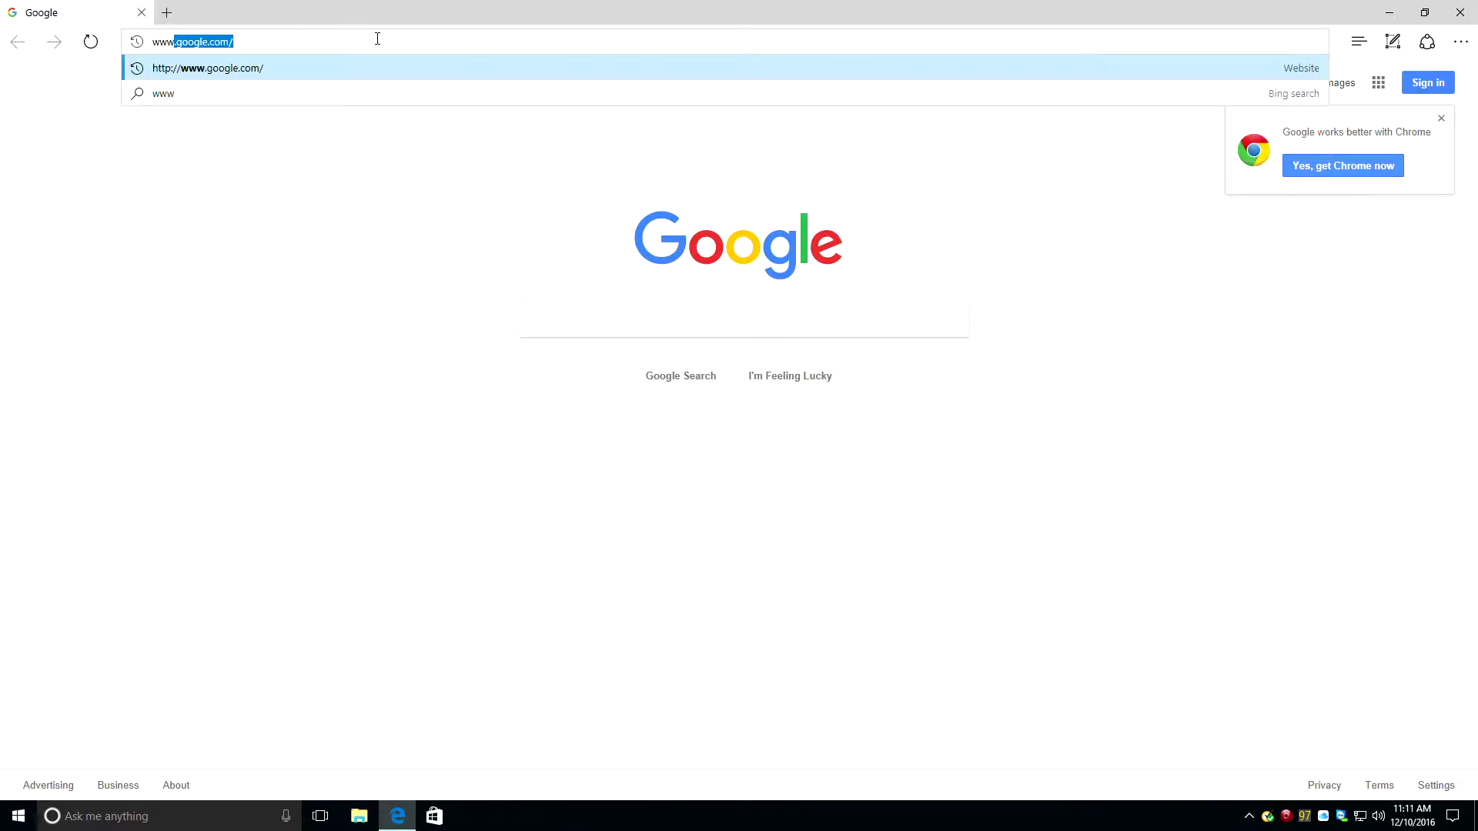
type(".goog")
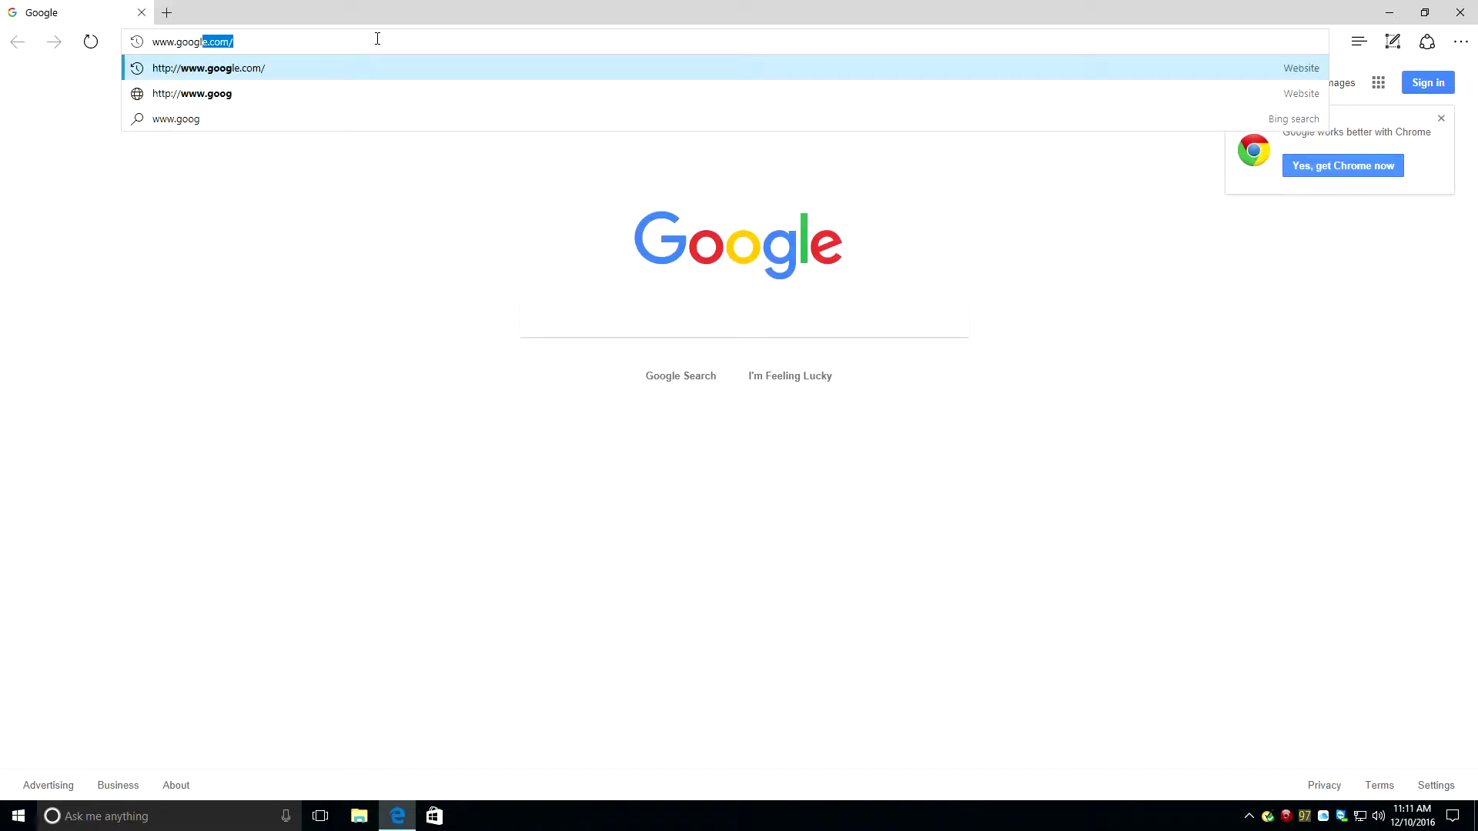
type("le.com")
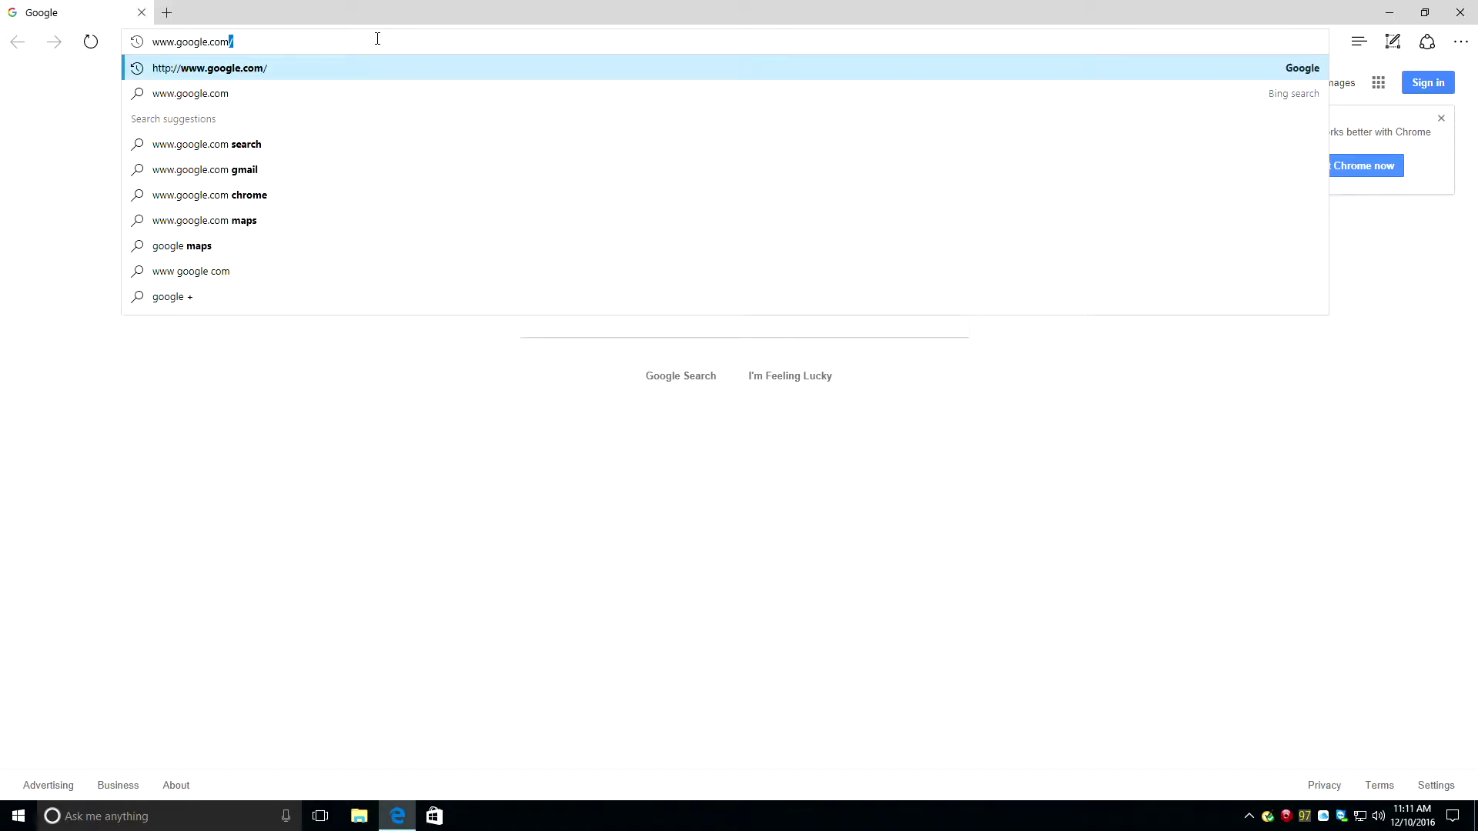
key("Return")
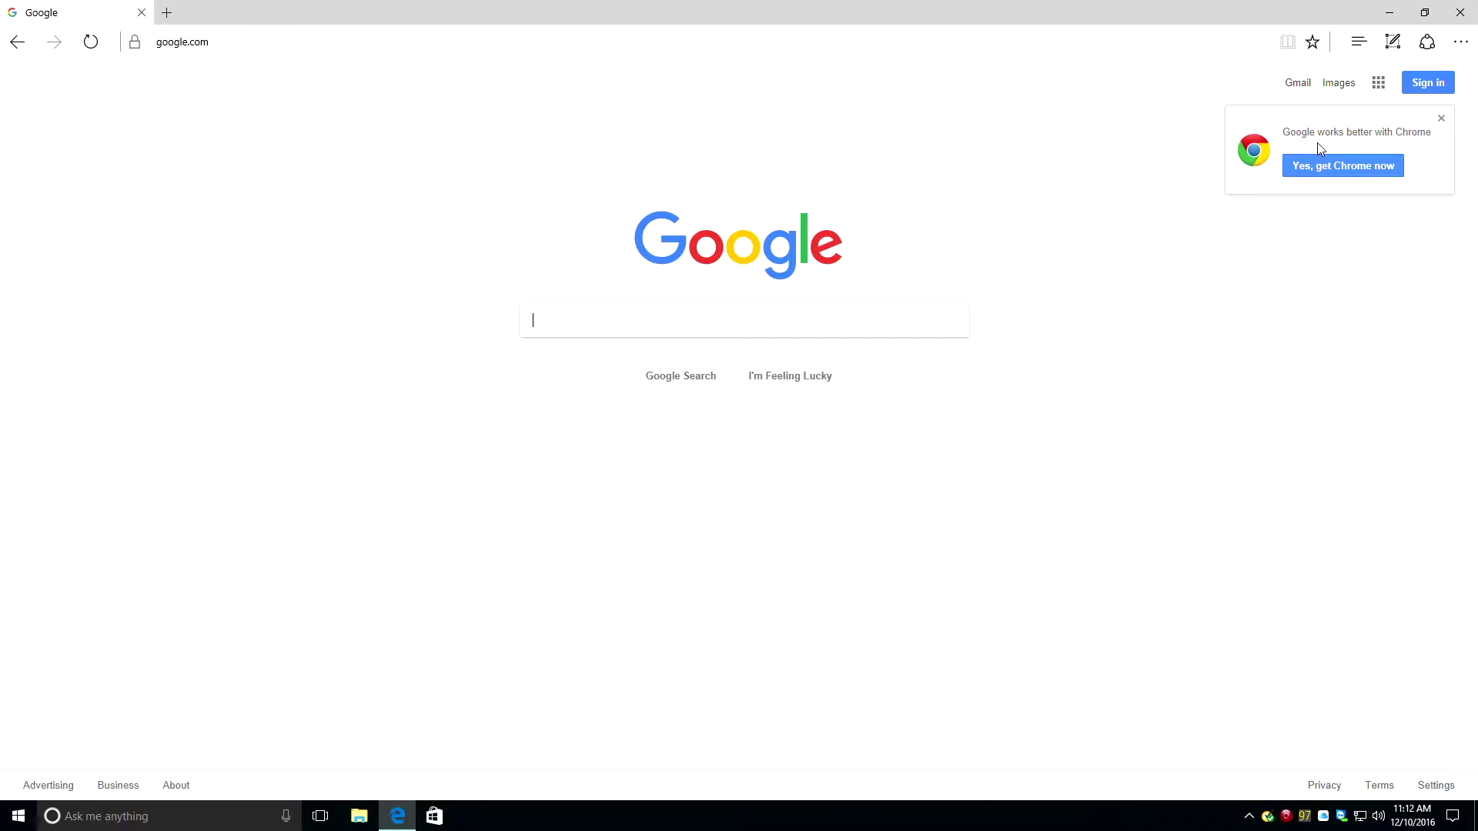
left_click(1349, 168)
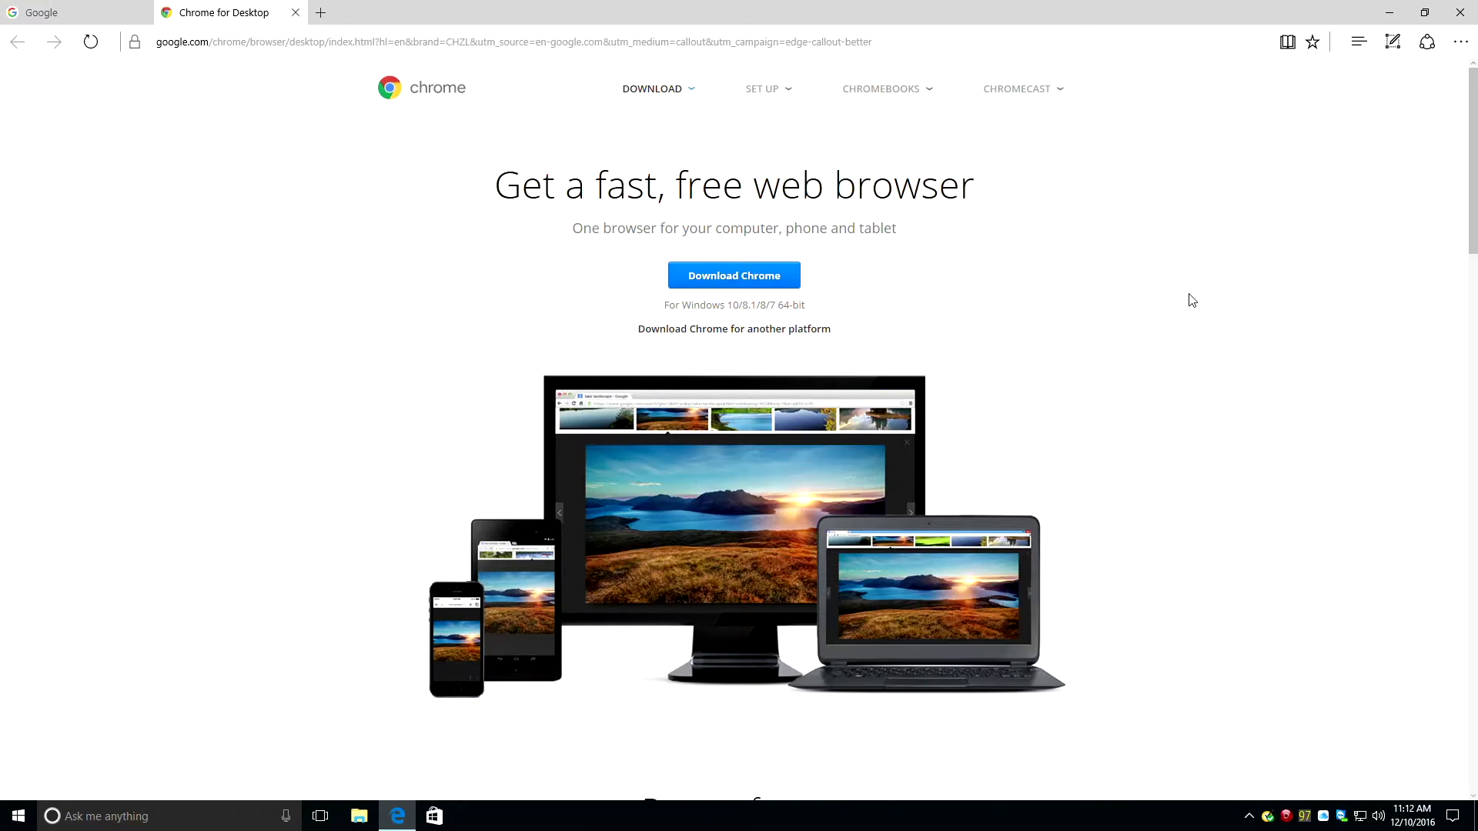
Accept Chrome's terms, save the ChromeSetup.exe installer, and close Edge.
left_click(722, 284)
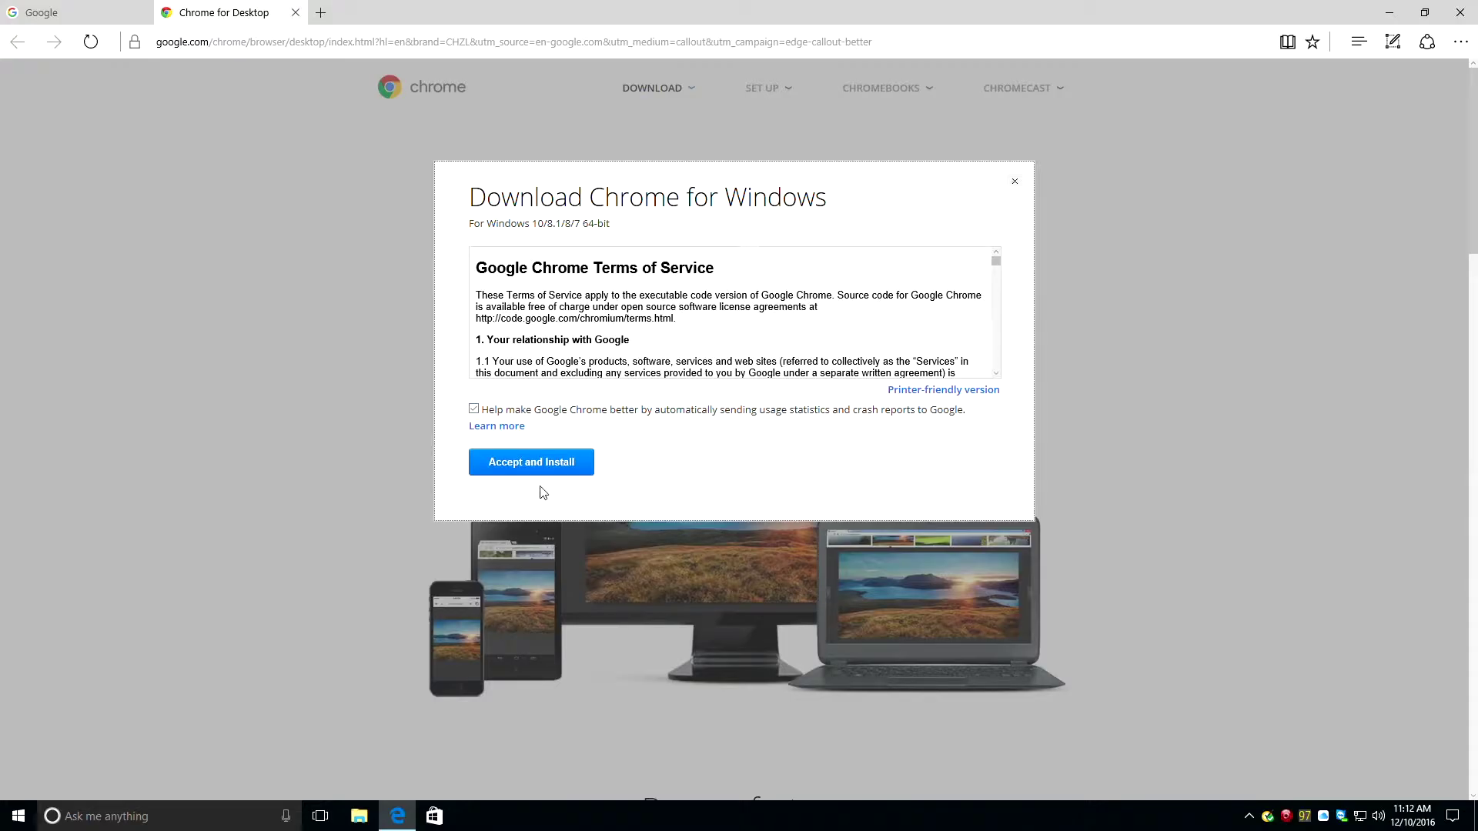
scroll(670, 329, "down", 2)
scroll(670, 329, "up", 2)
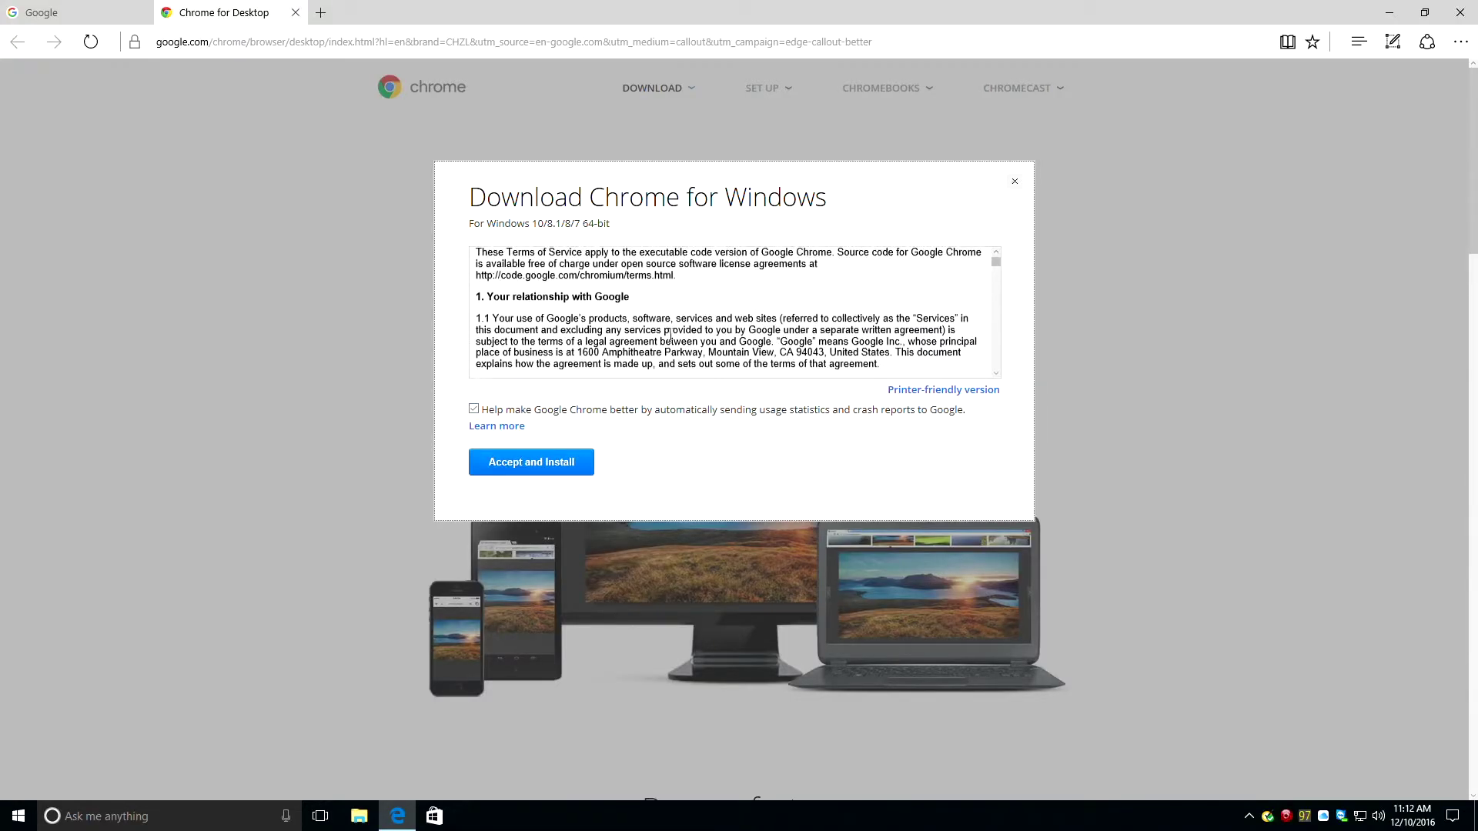
left_click(550, 463)
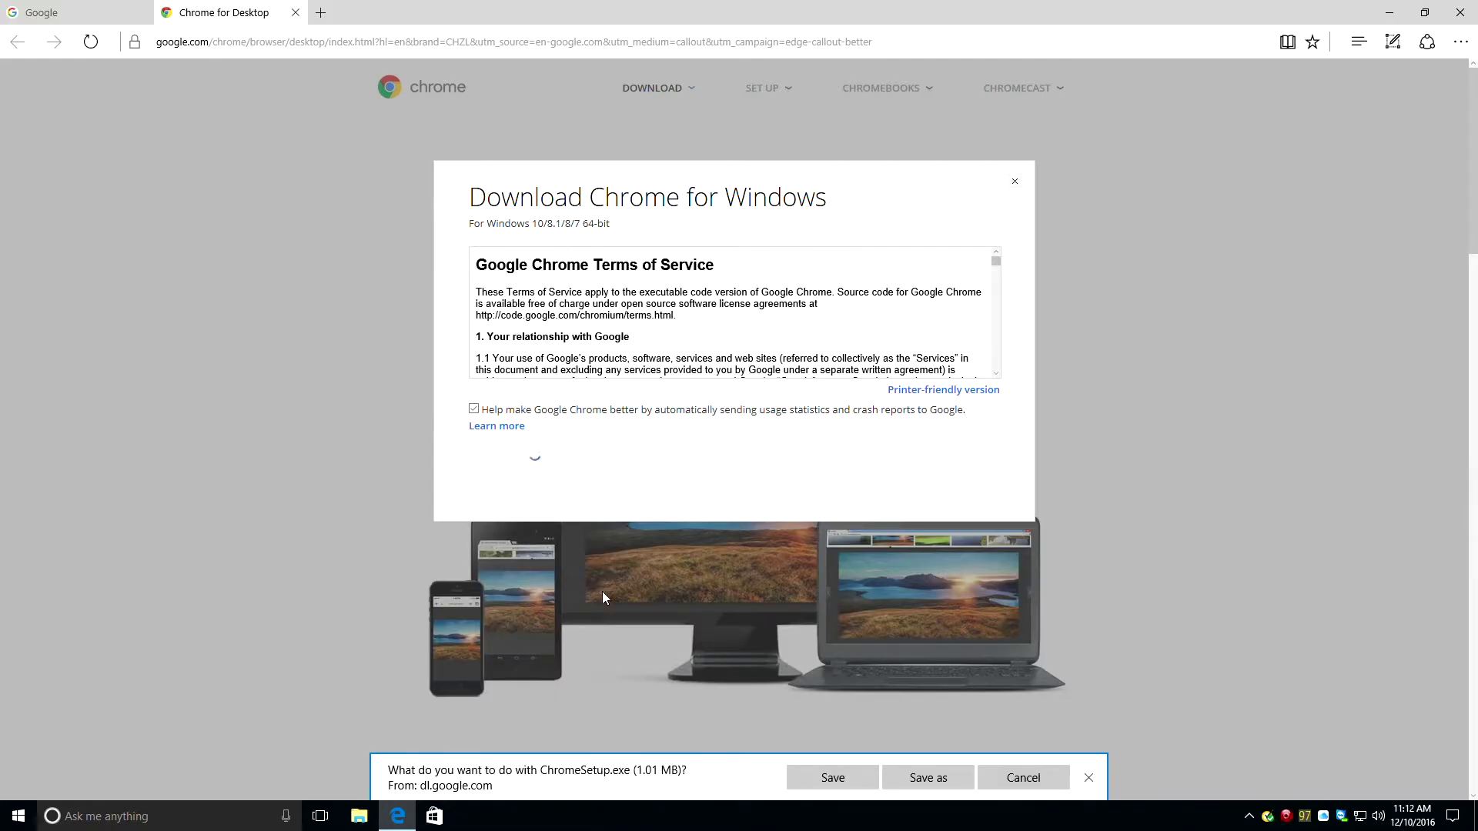
left_click(856, 782)
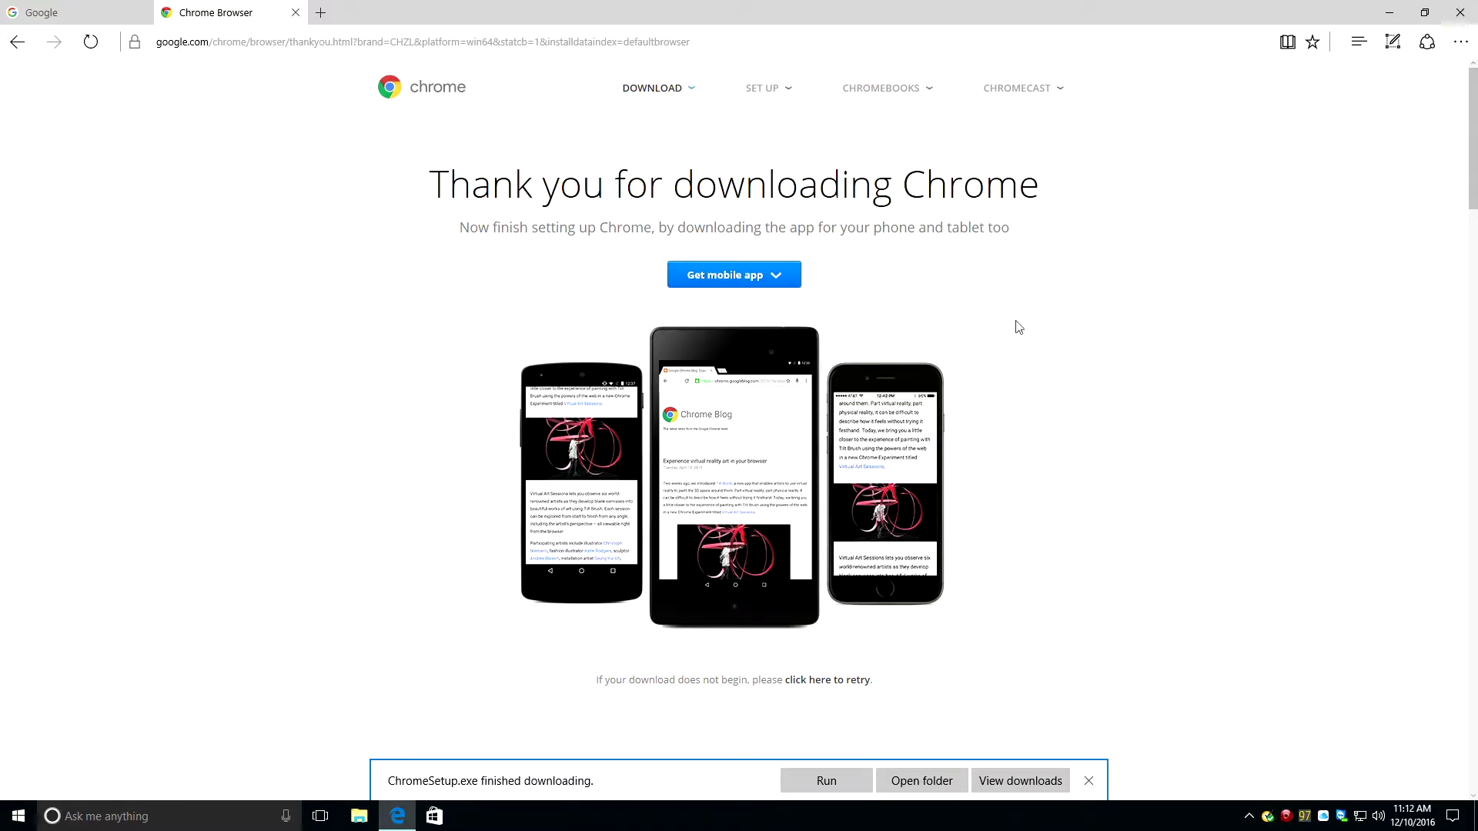
left_click(1460, 12)
Close all Edge tabs, then run ChromeSetup.exe from the Downloads folder in File Explorer.
left_click(717, 445)
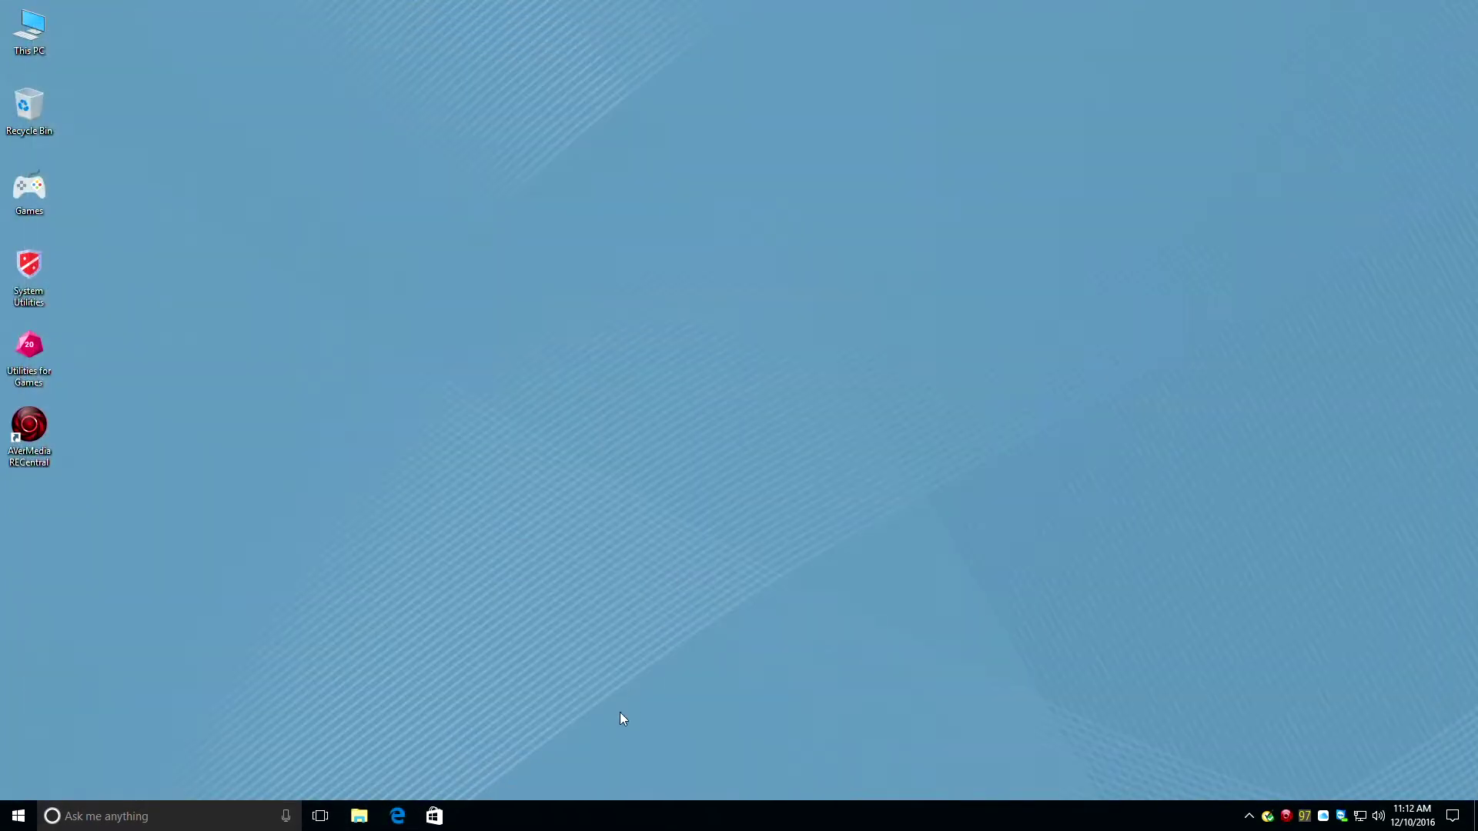
left_click(359, 816)
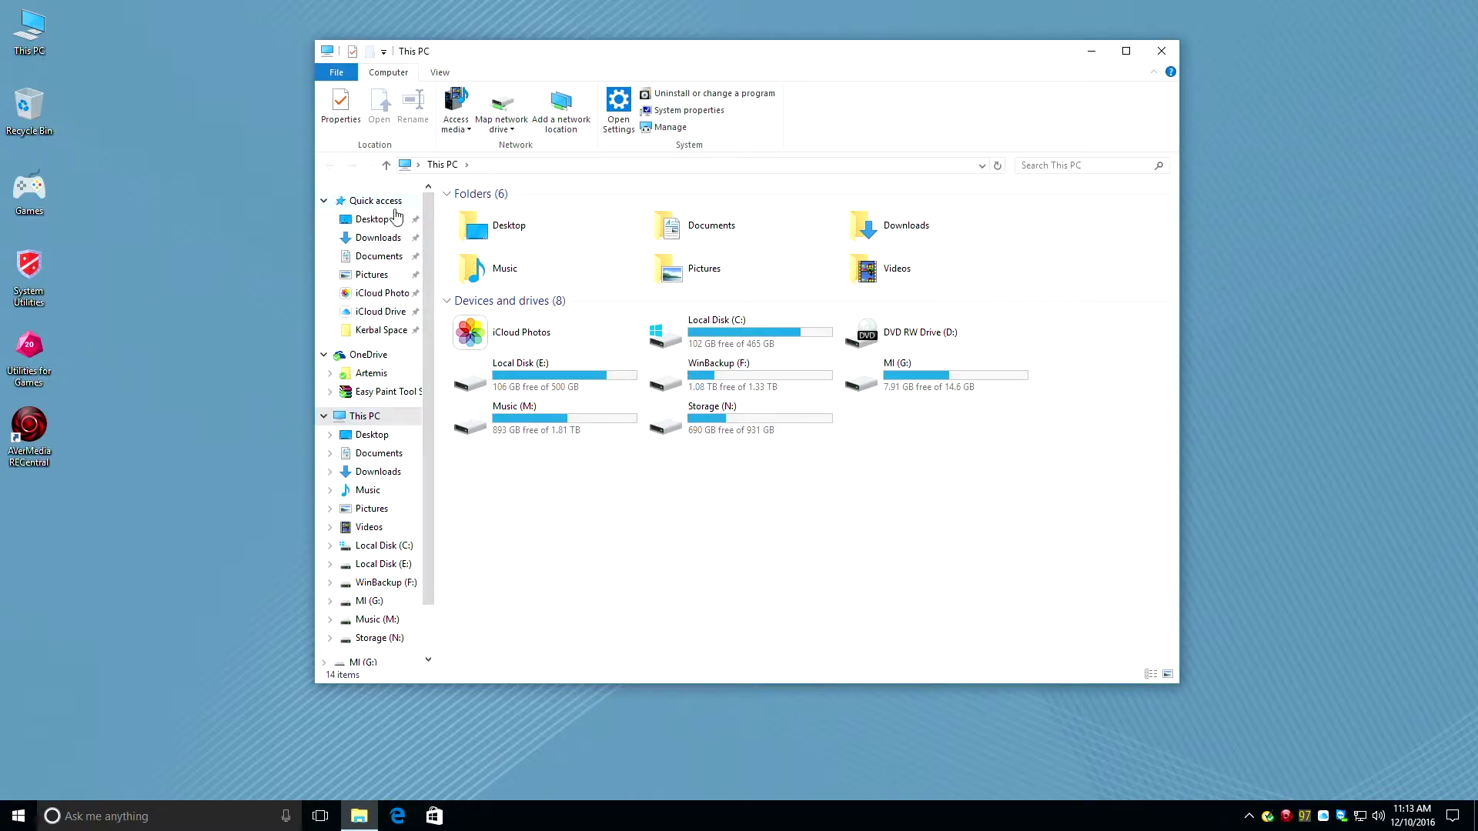
left_click(379, 238)
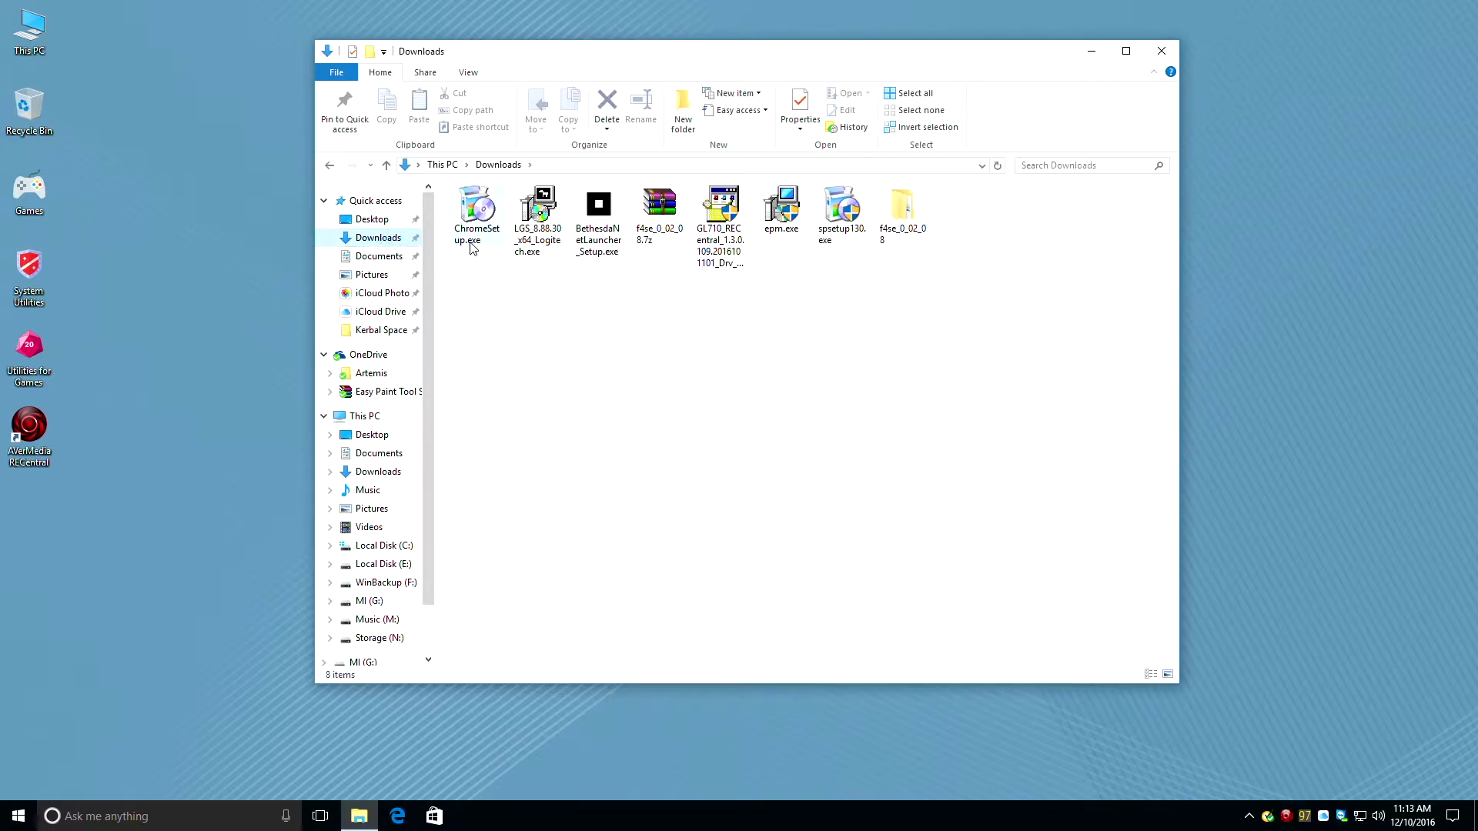
mouse_move(474, 220)
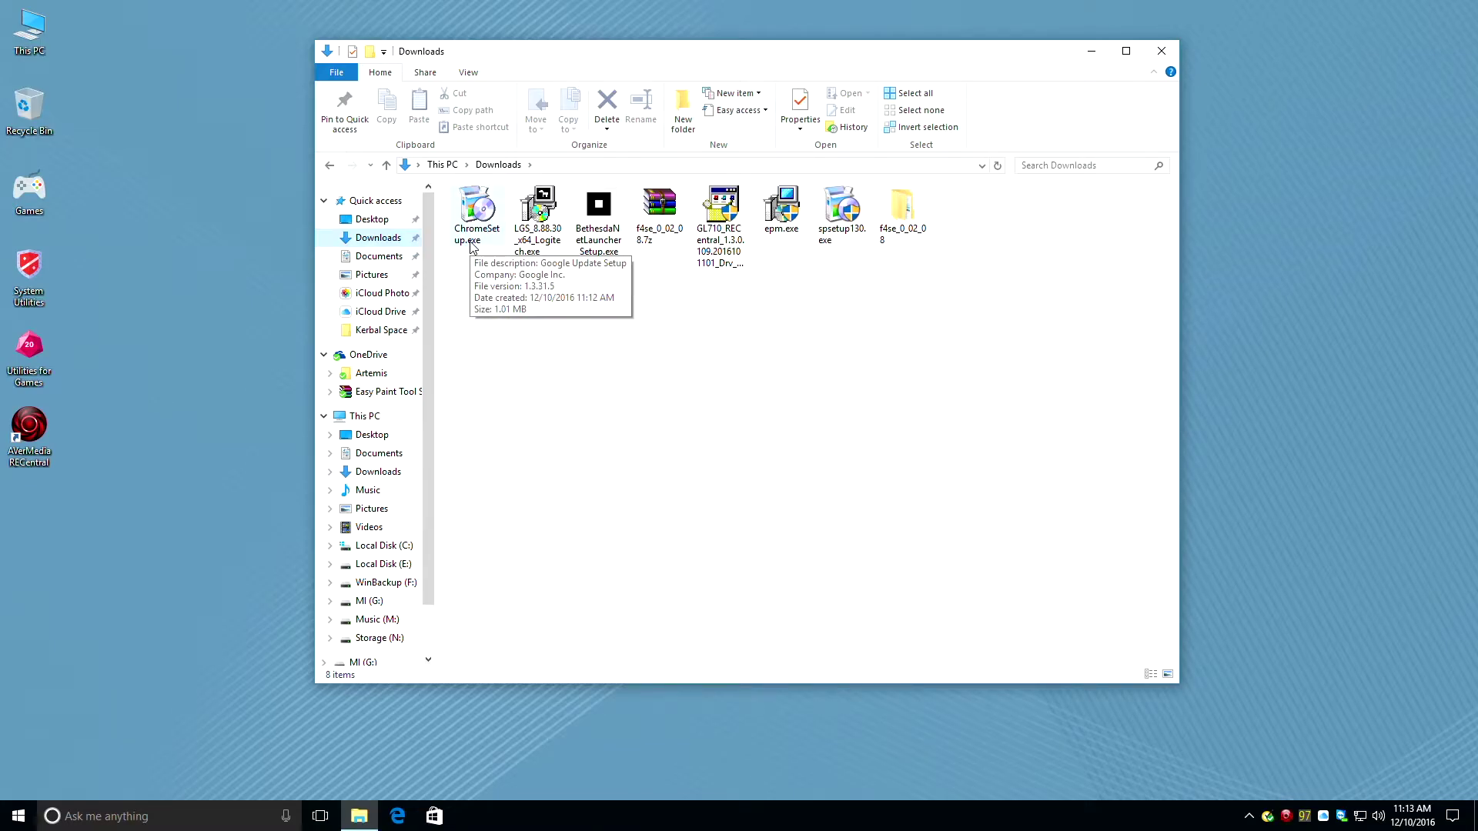
double_click(472, 245)
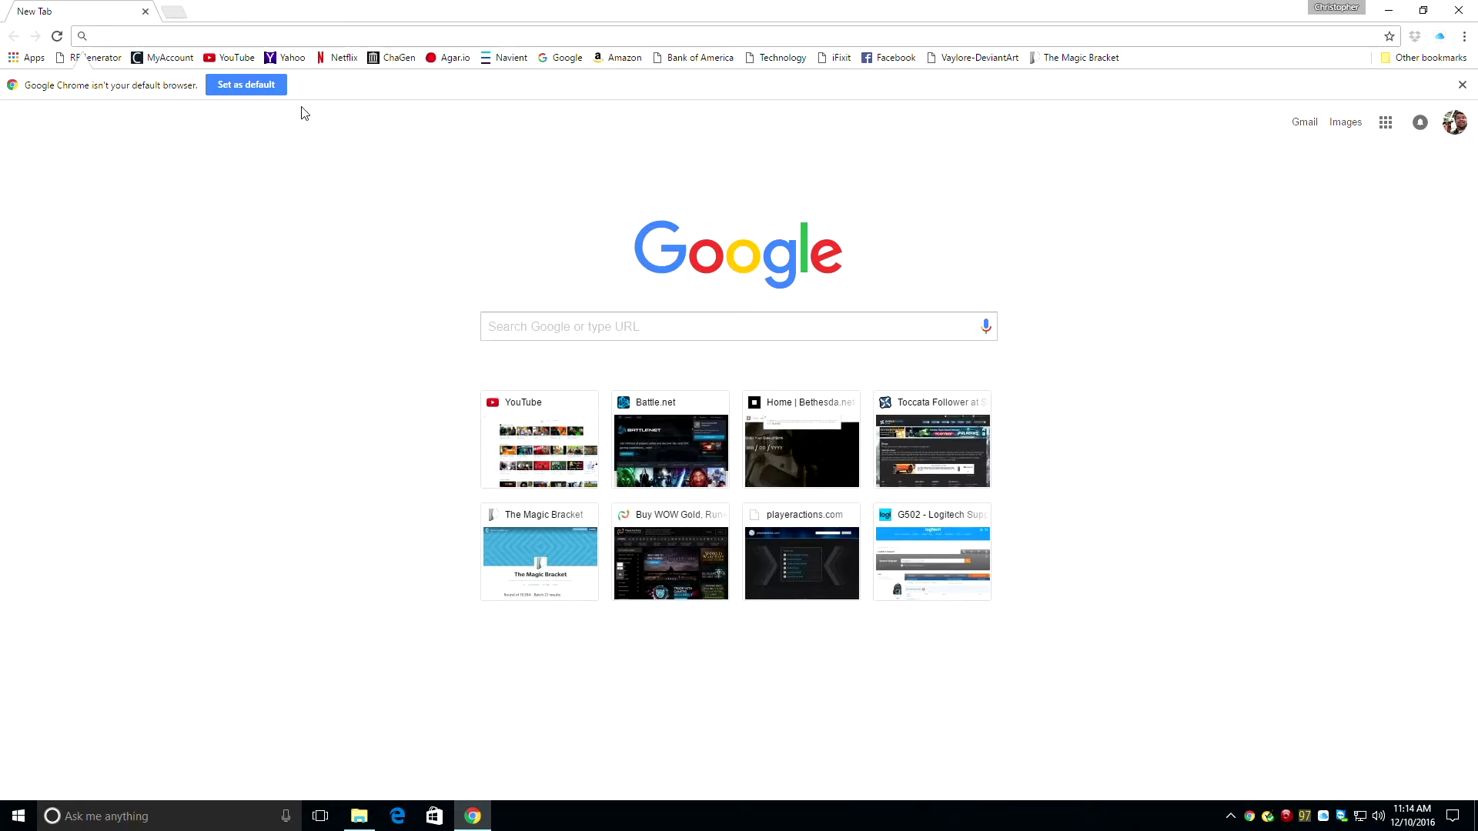
Switch the Default apps web browser from Edge to Google Chrome, then close Settings.
left_click(262, 87)
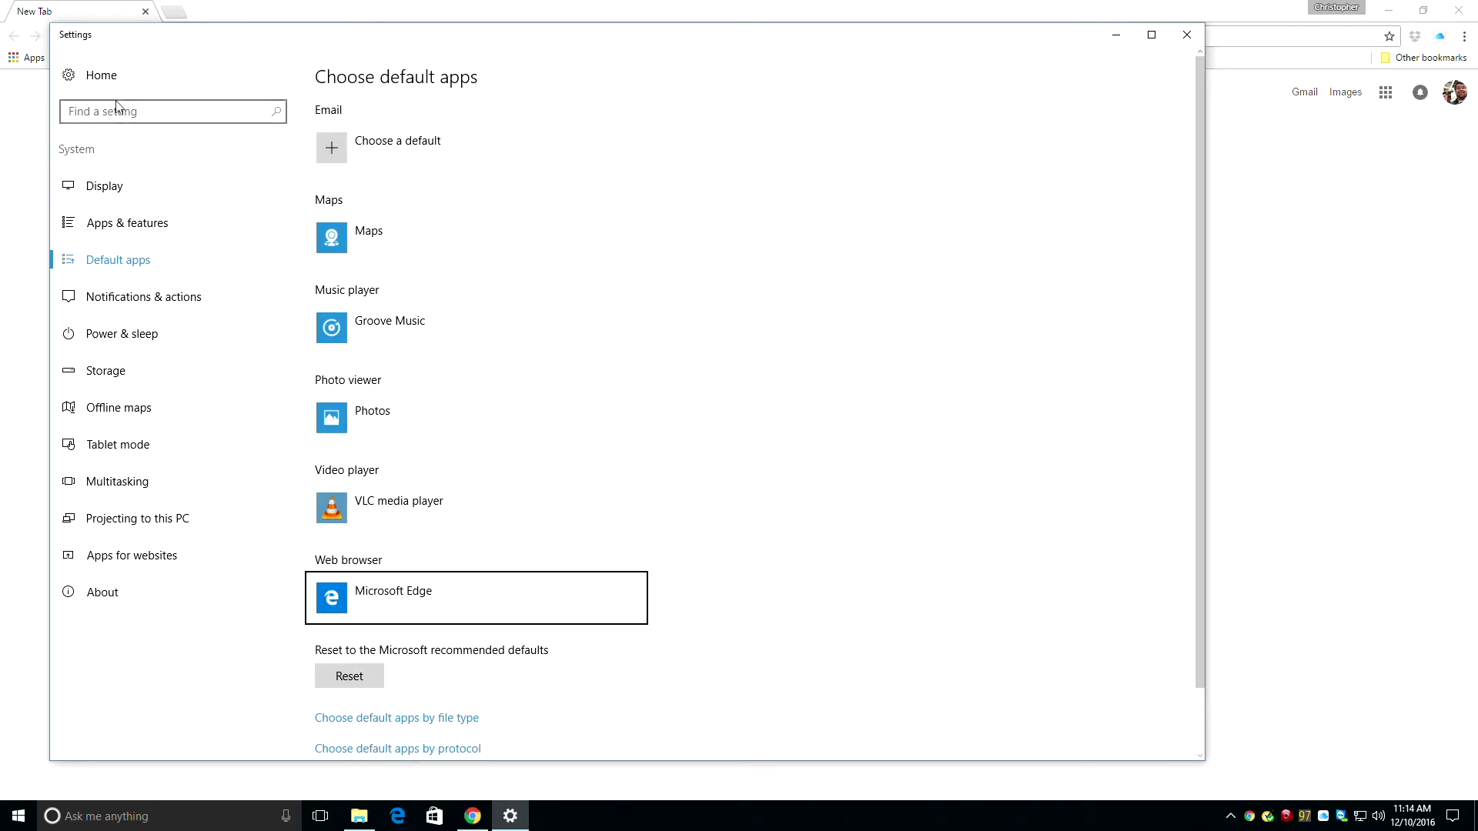
left_click(135, 260)
left_click(333, 591)
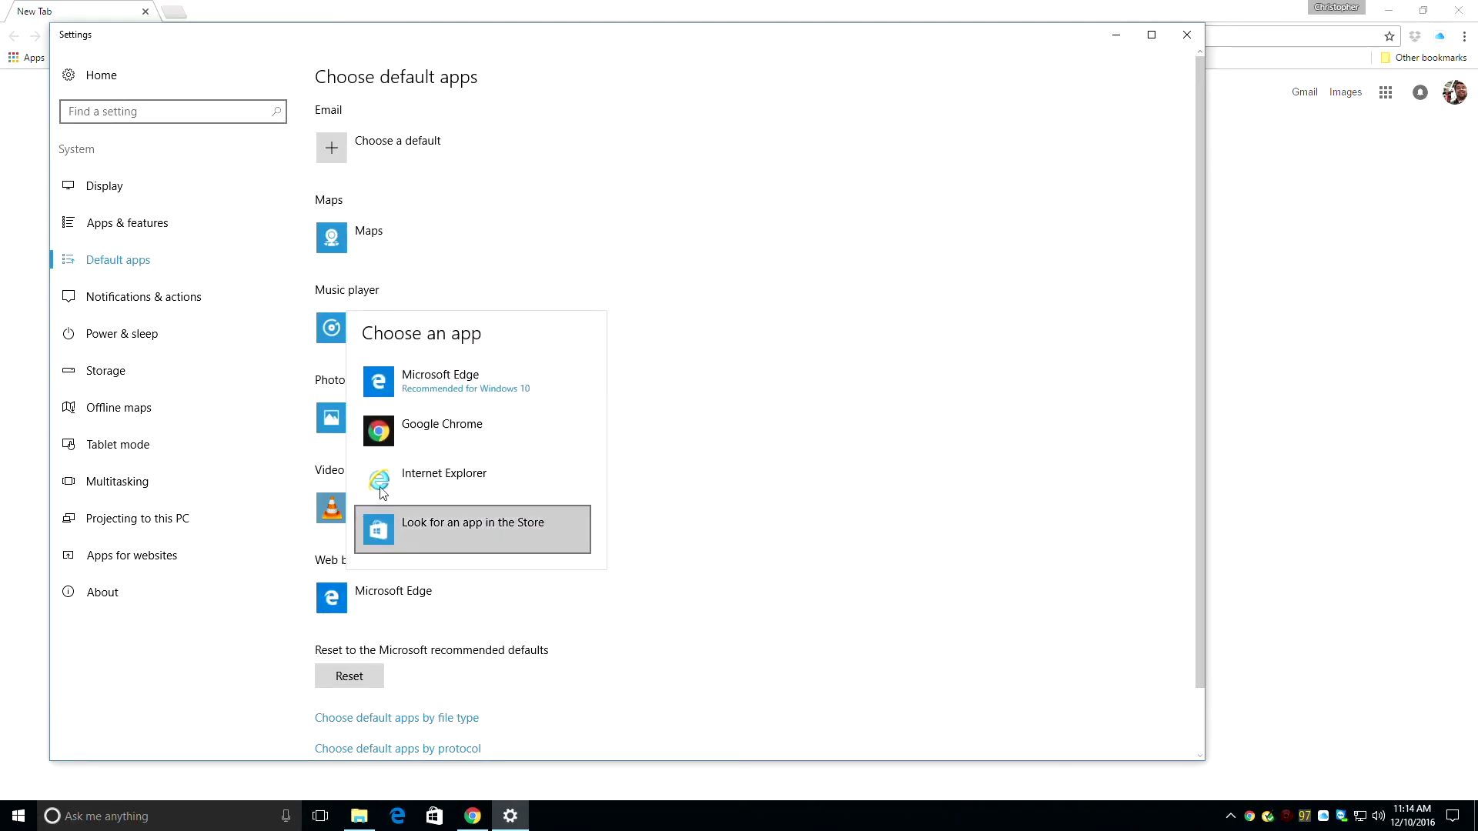
left_click(431, 438)
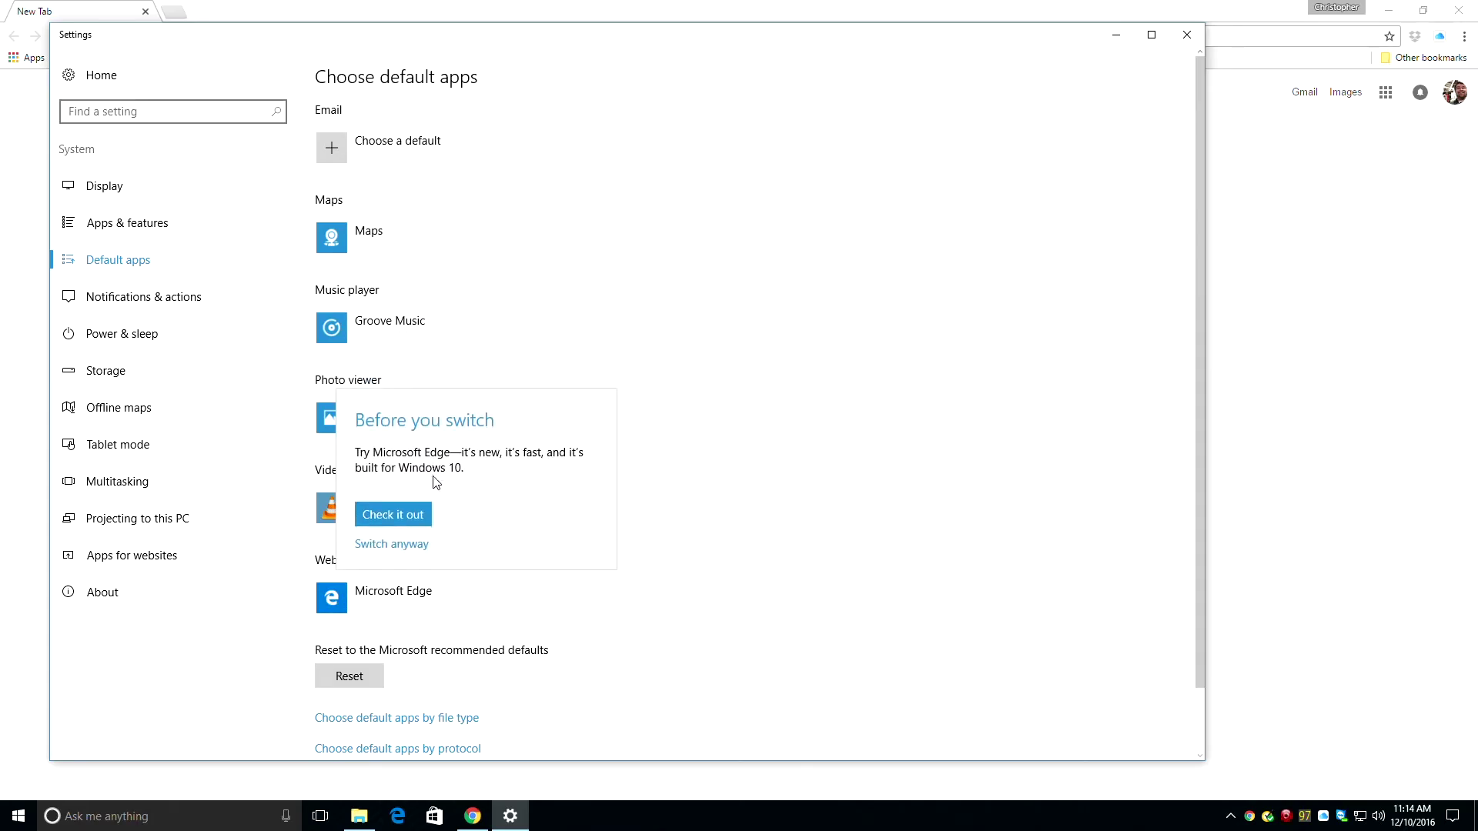
left_click(375, 549)
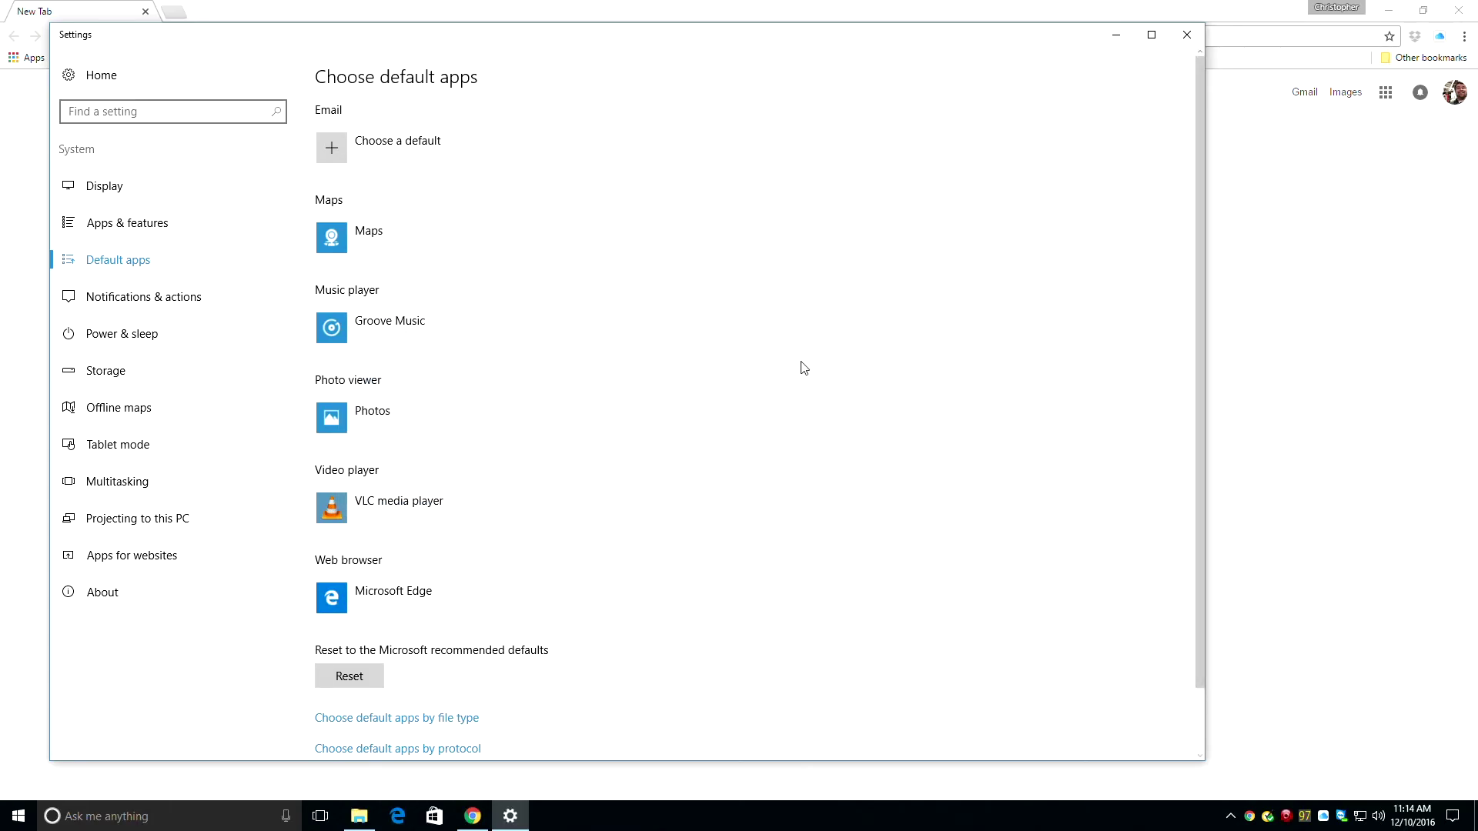
left_click(1185, 38)
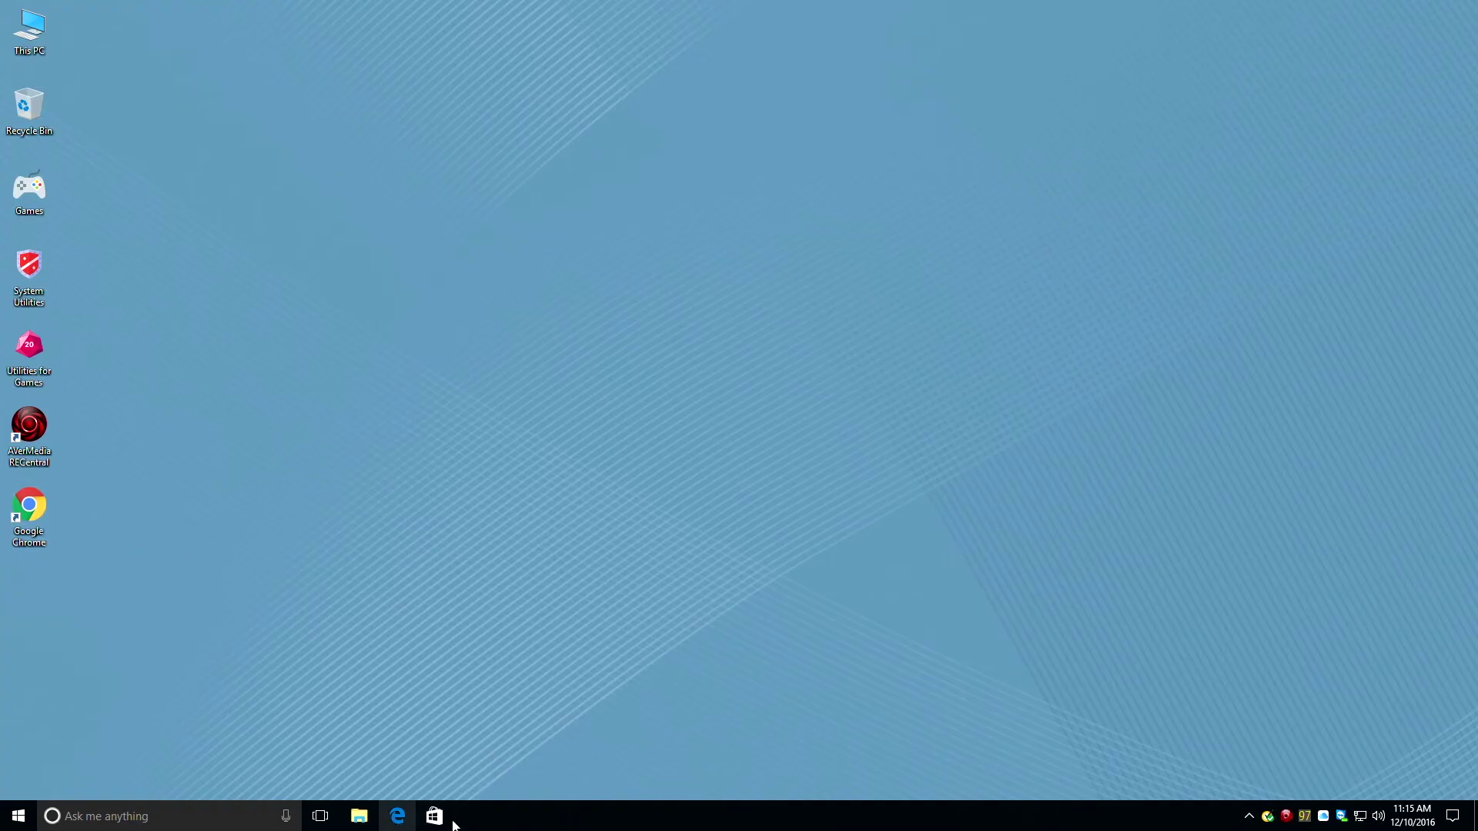
Pin the Google Chrome desktop shortcut to the taskbar, then close the Chrome window.
right_click(27, 508)
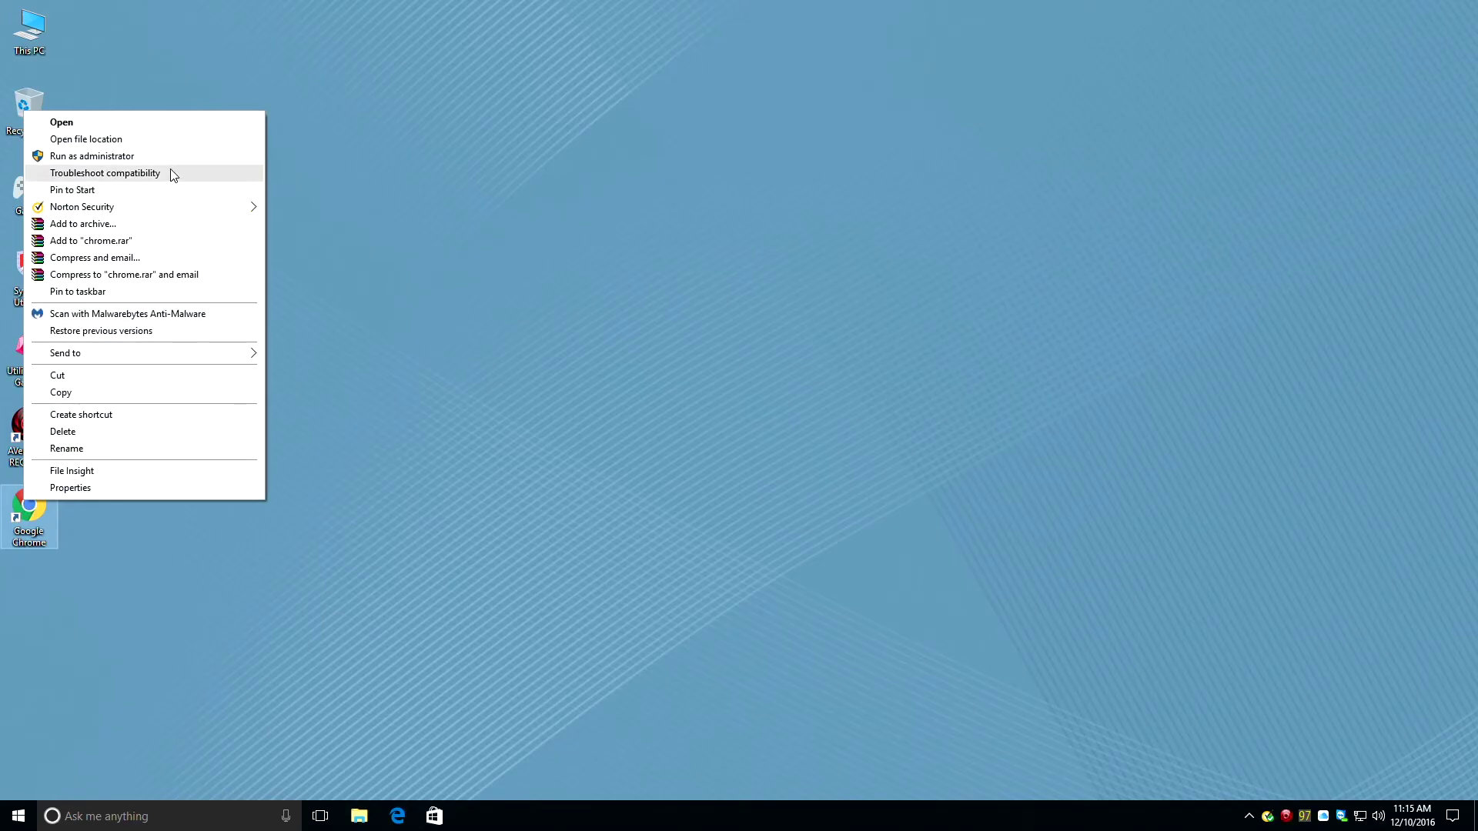
left_click(147, 297)
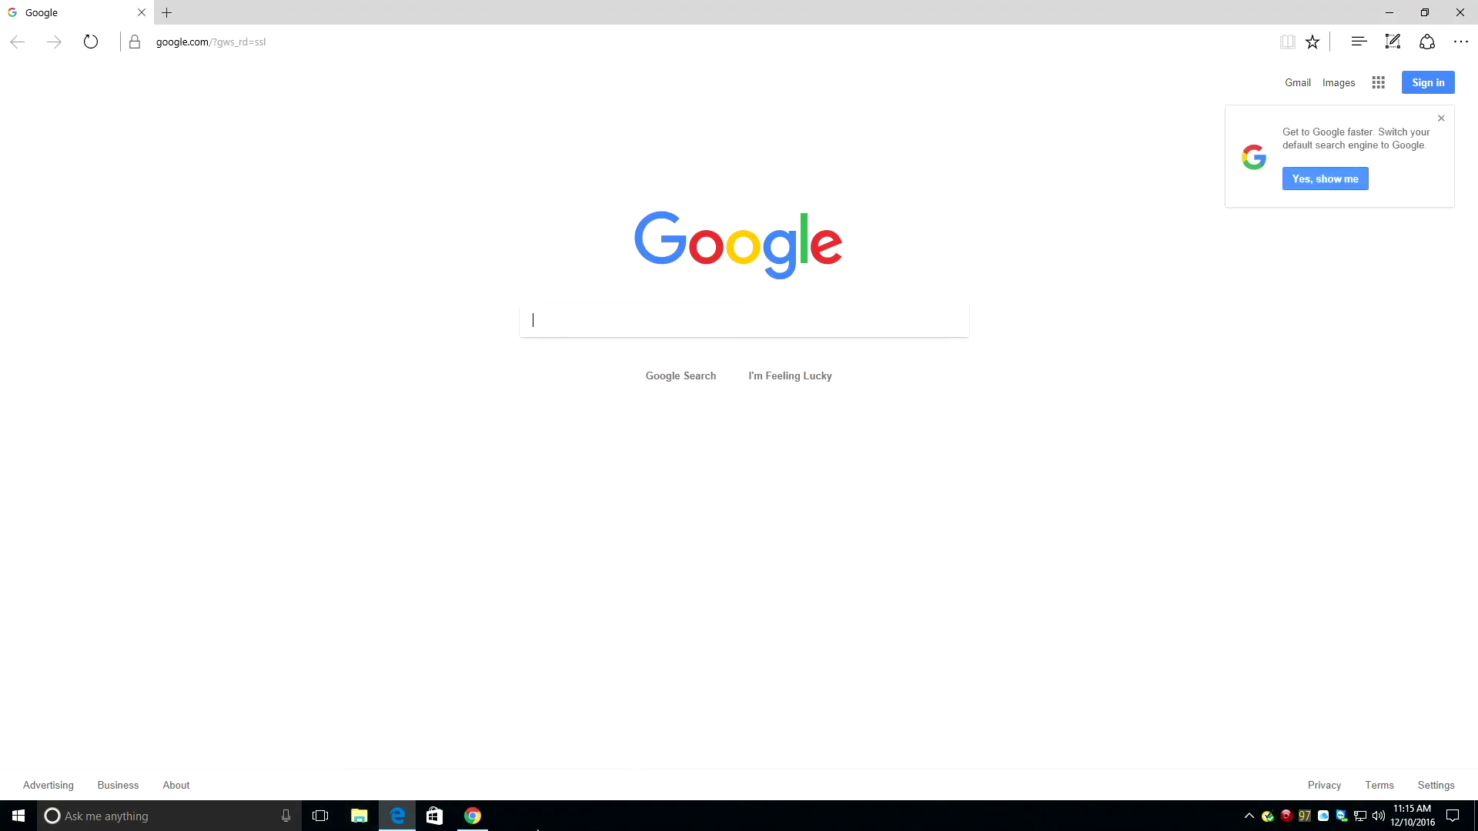
left_click(472, 818)
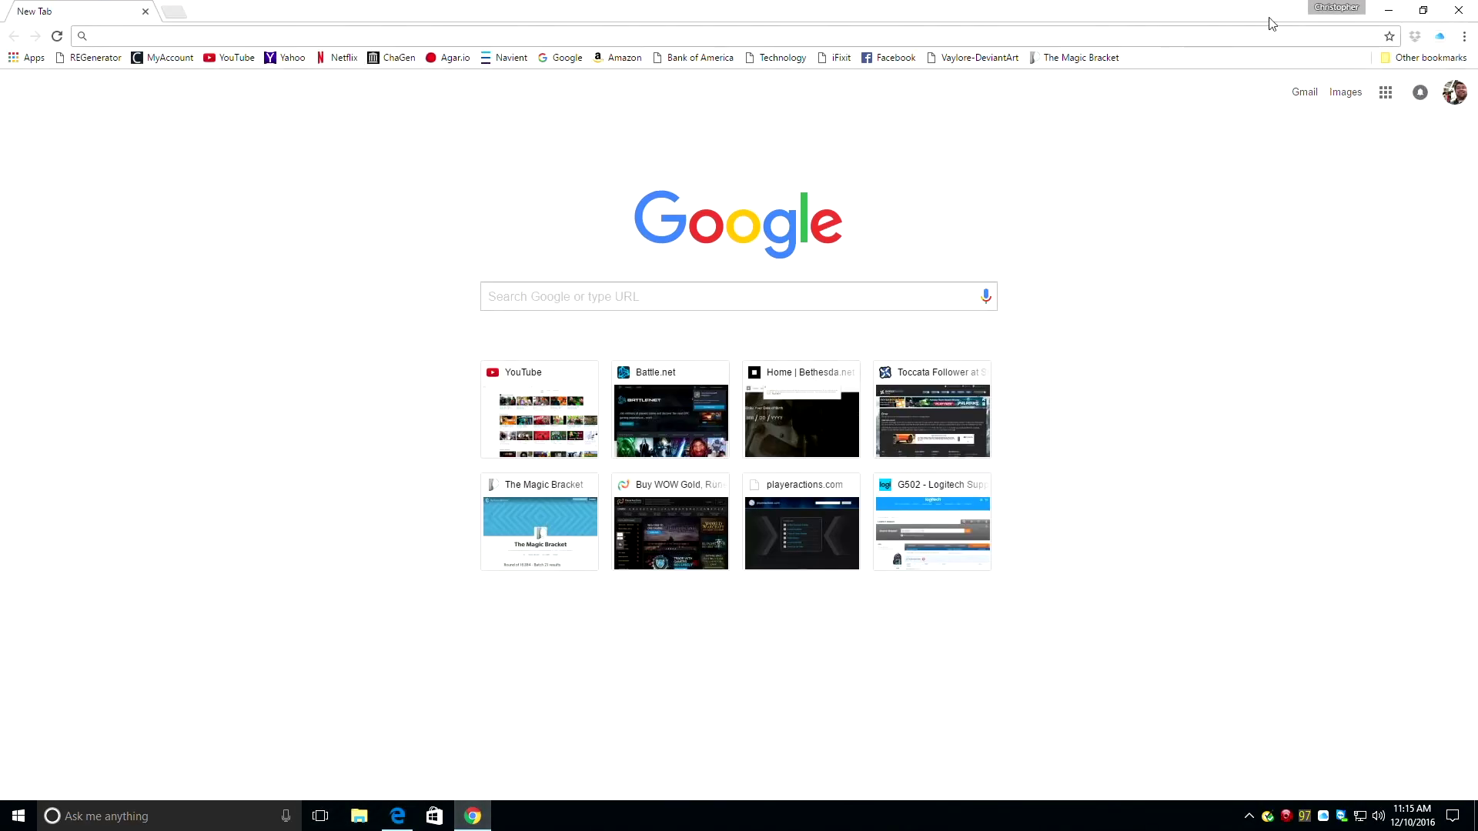
left_click(1459, 9)
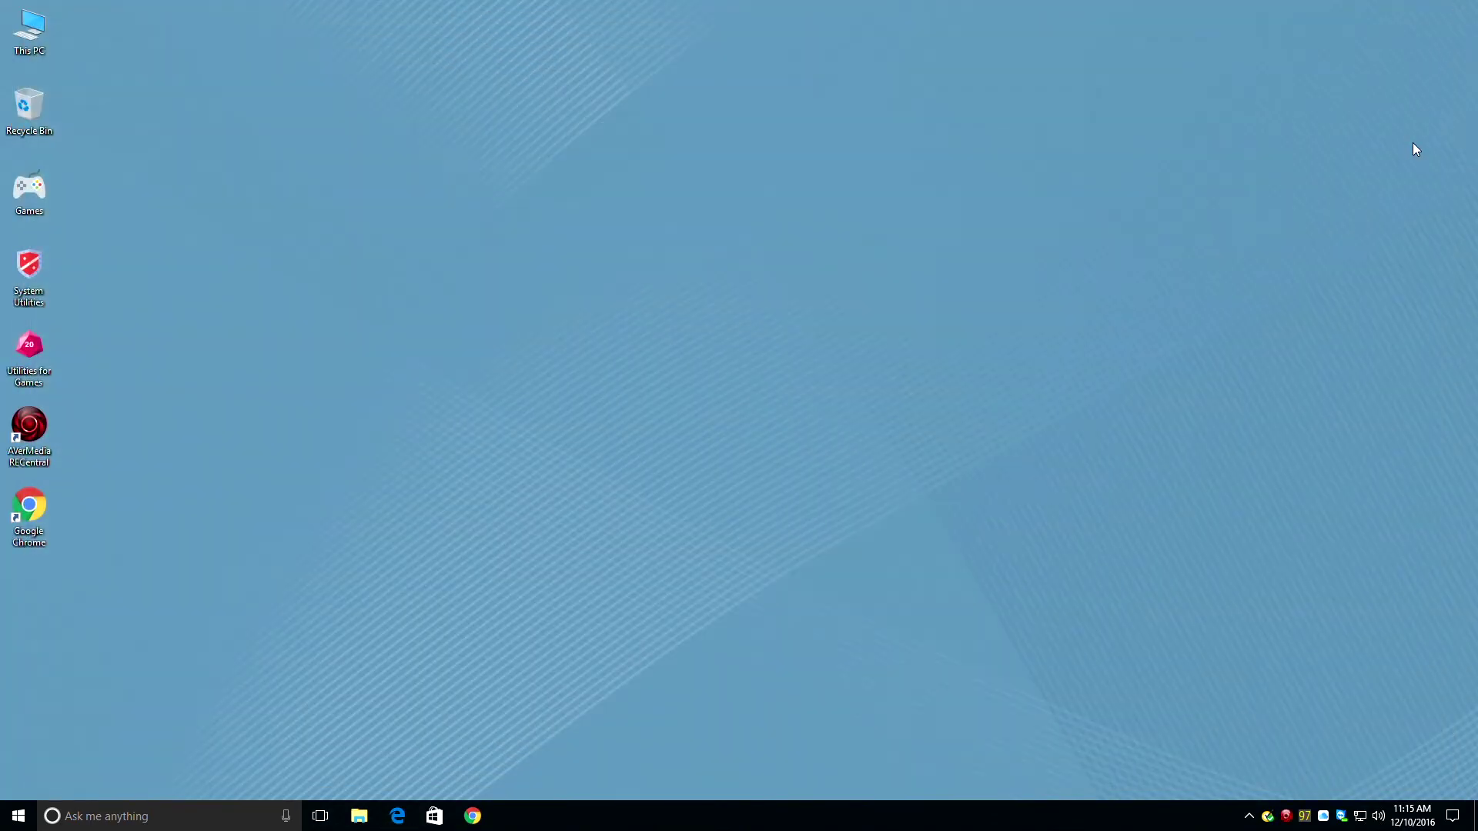